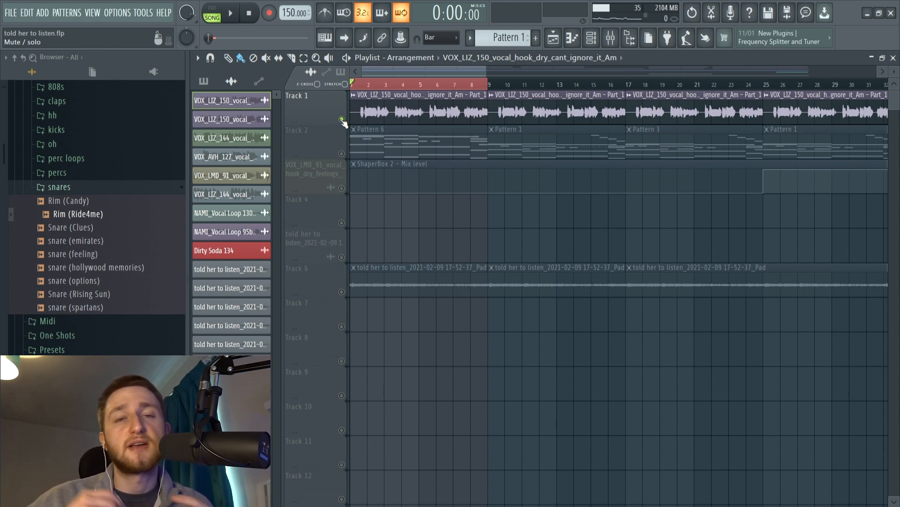
- Play the soloed vocal hook on Track 1 and open its sample settings to examine pitch and time stretching
{"action": "key", "text": "space"}
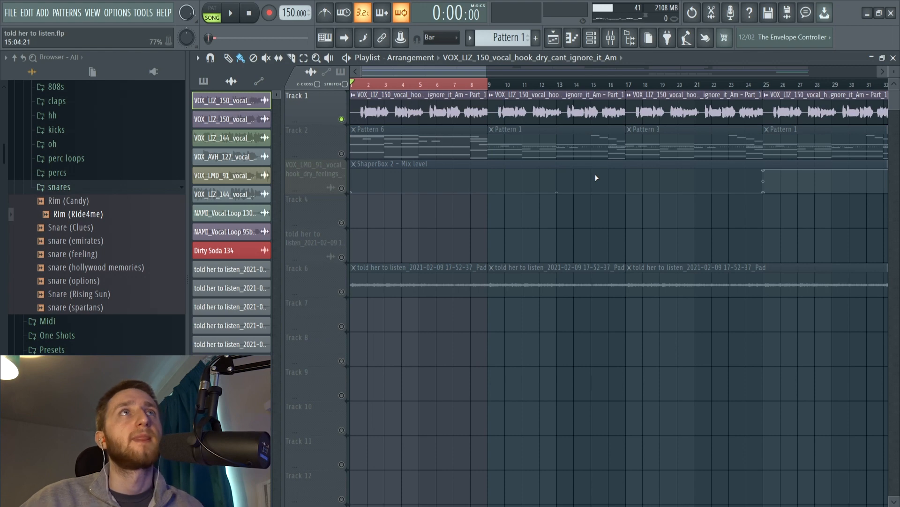
{"action": "double_click", "coordinate": [432, 115]}
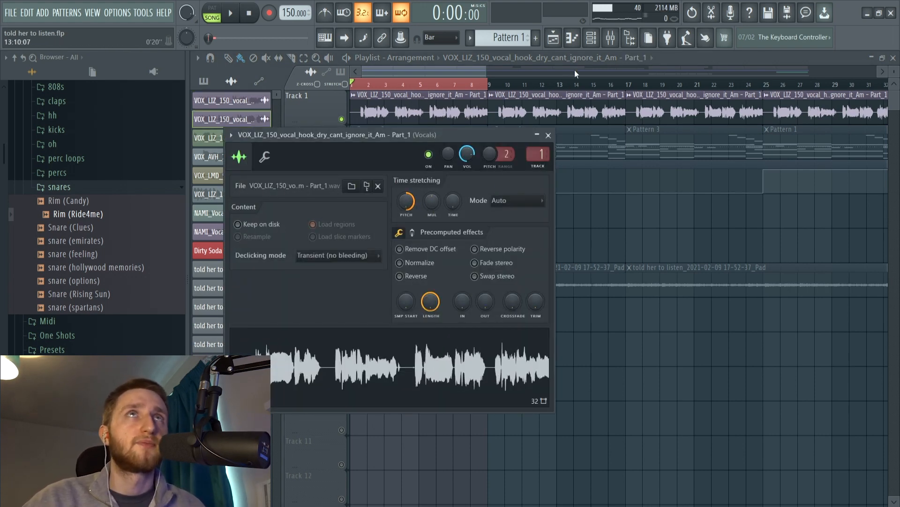
- Inspect the FabFilter Pro-Q 3 and SoundShifter settings on the Vocals mixer track
{"action": "left_click", "coordinate": [610, 37]}
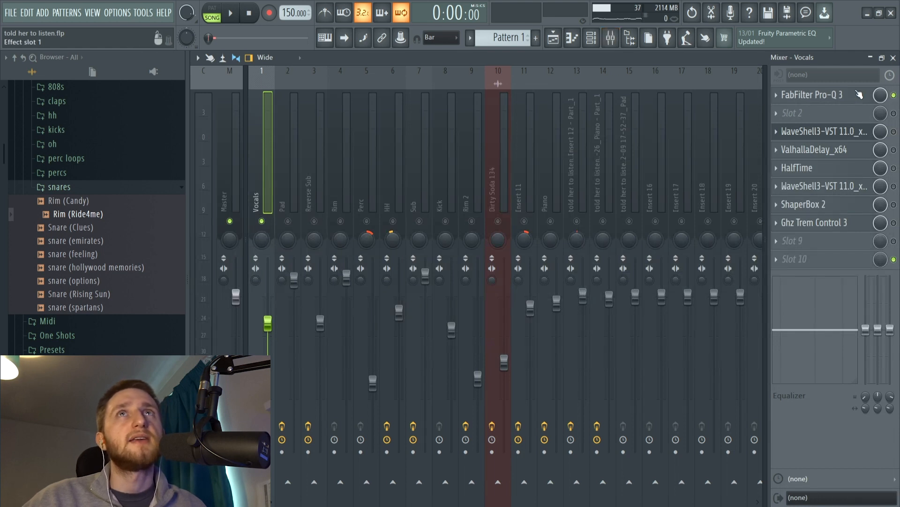
{"action": "left_click", "coordinate": [843, 96]}
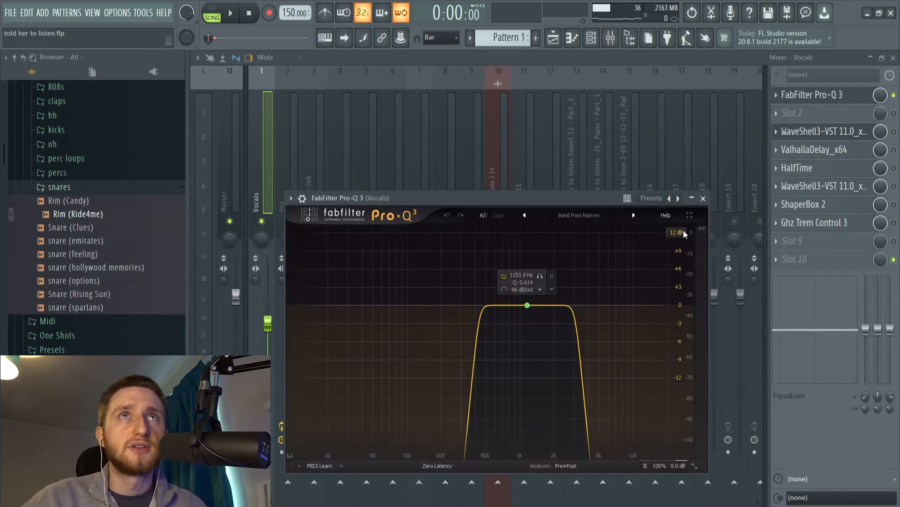
{"action": "left_click", "coordinate": [703, 198]}
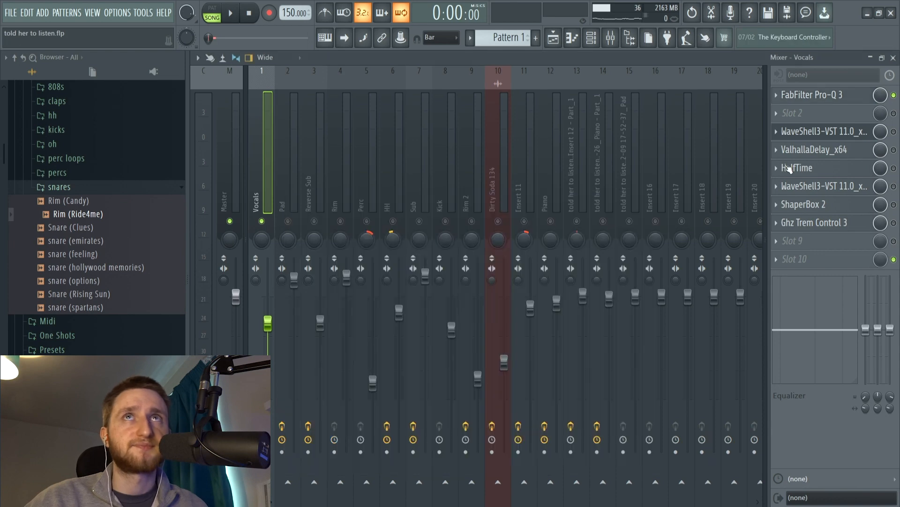
{"action": "left_click", "coordinate": [834, 133]}
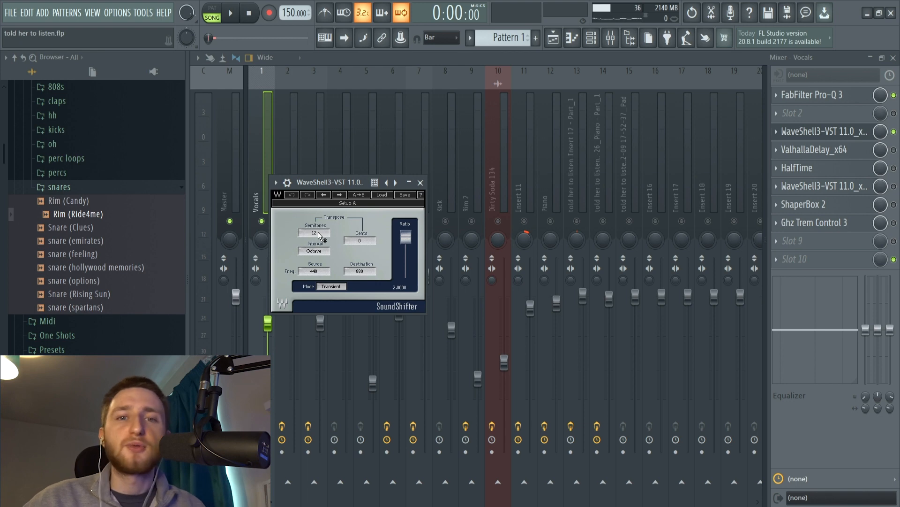
{"action": "left_click", "coordinate": [421, 182]}
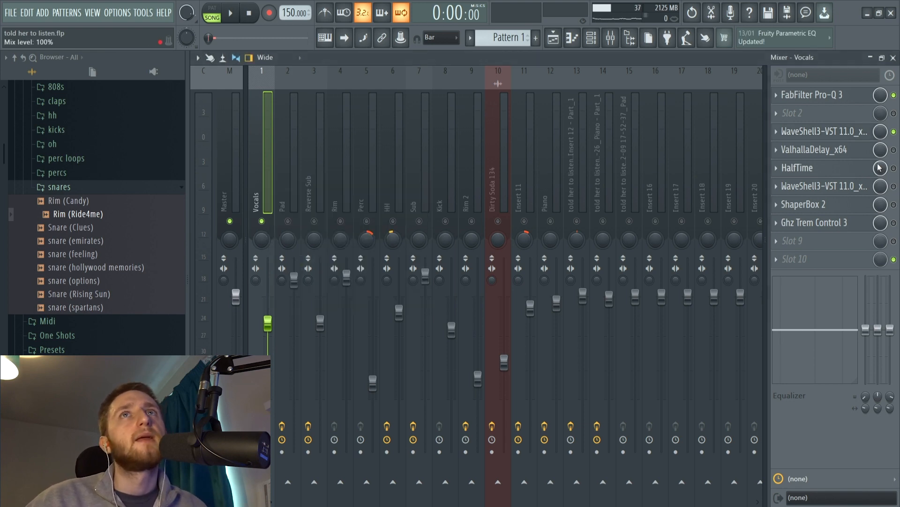
- Inspect the ValhallaVintageVerb and HalfTime settings on the Vocals mixer track
{"action": "left_click", "coordinate": [815, 150]}
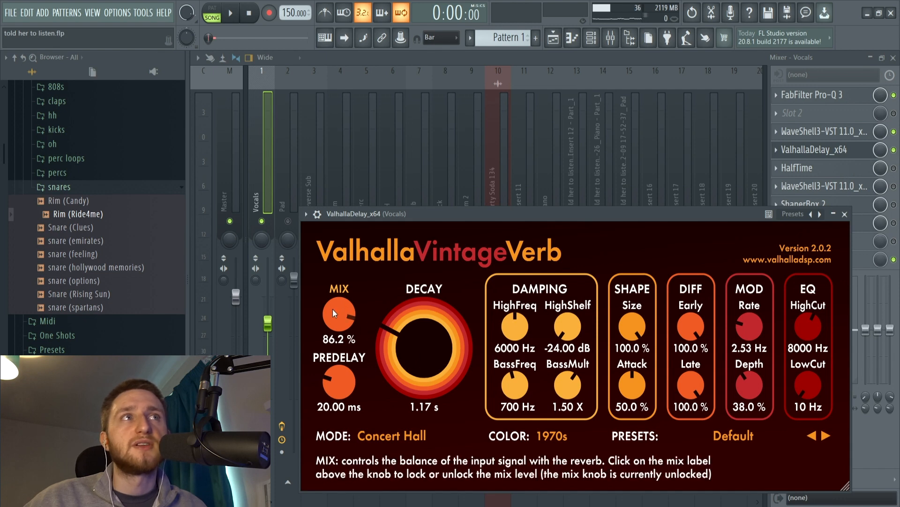
{"action": "left_click", "coordinate": [845, 214]}
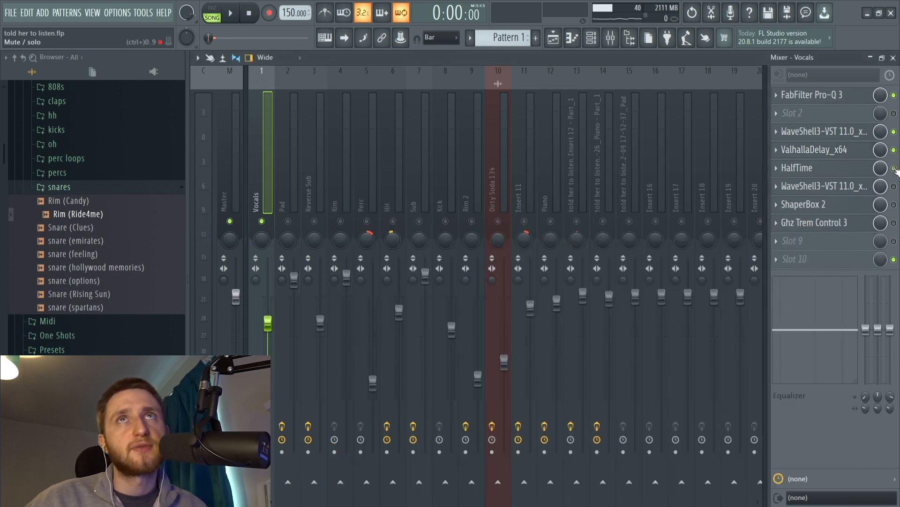
{"action": "left_click", "coordinate": [803, 168]}
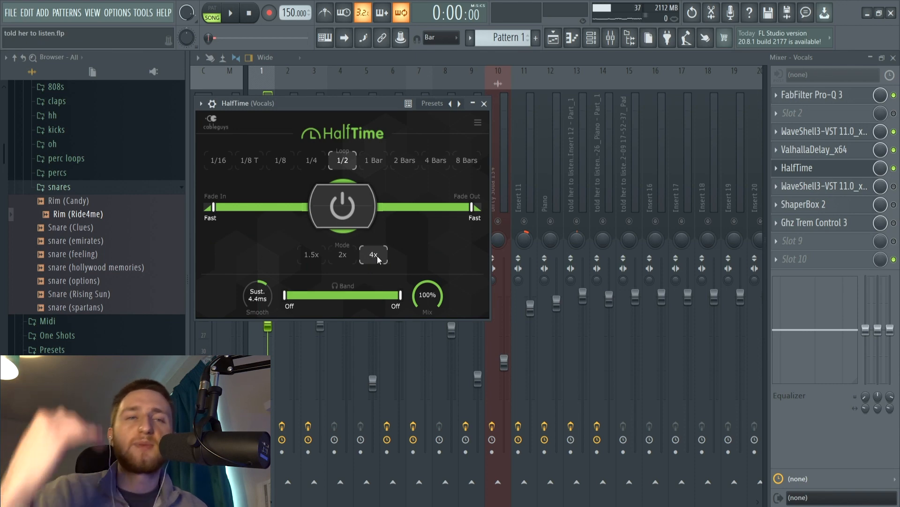
{"action": "left_click", "coordinate": [484, 104]}
- Inspect the remaining Vocals effects, from the volume shaper through ShaperBox 2 to Ghz Trem Control 3, and play the processed vocal
{"action": "left_click", "coordinate": [863, 187]}
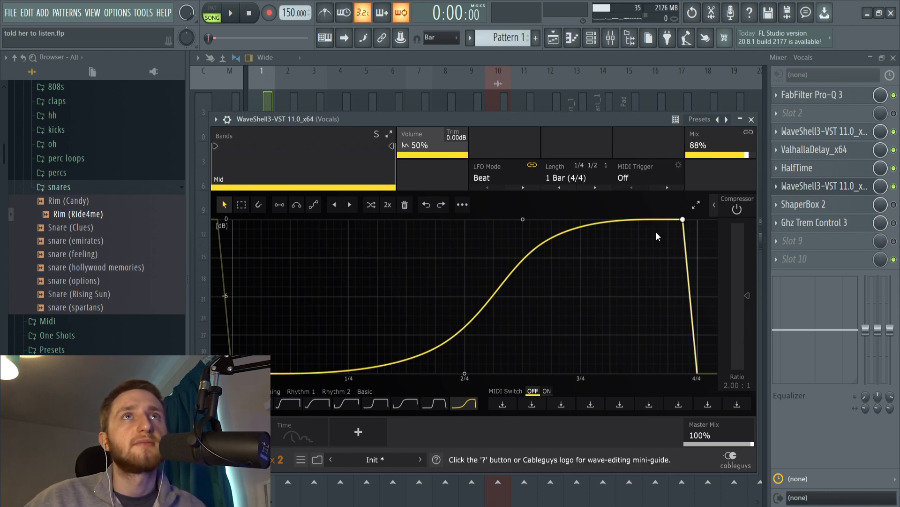
{"action": "left_click", "coordinate": [751, 120]}
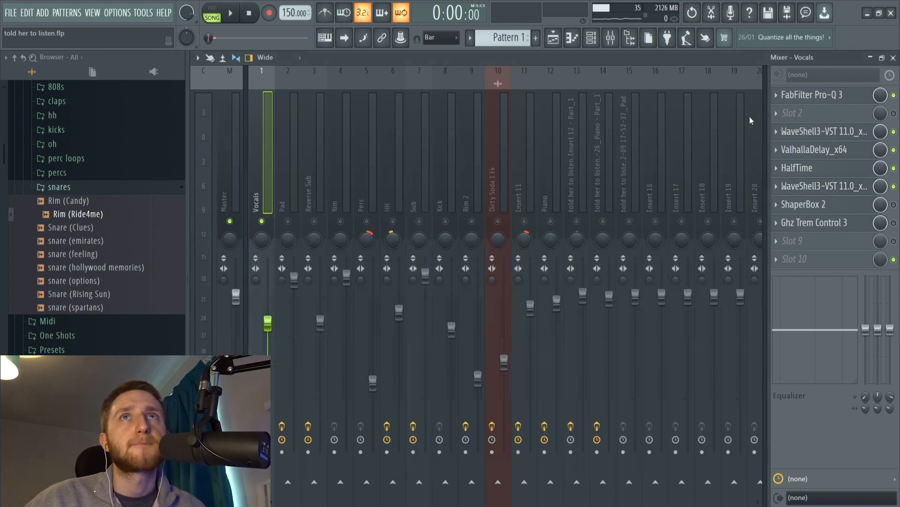
{"action": "left_click", "coordinate": [856, 207]}
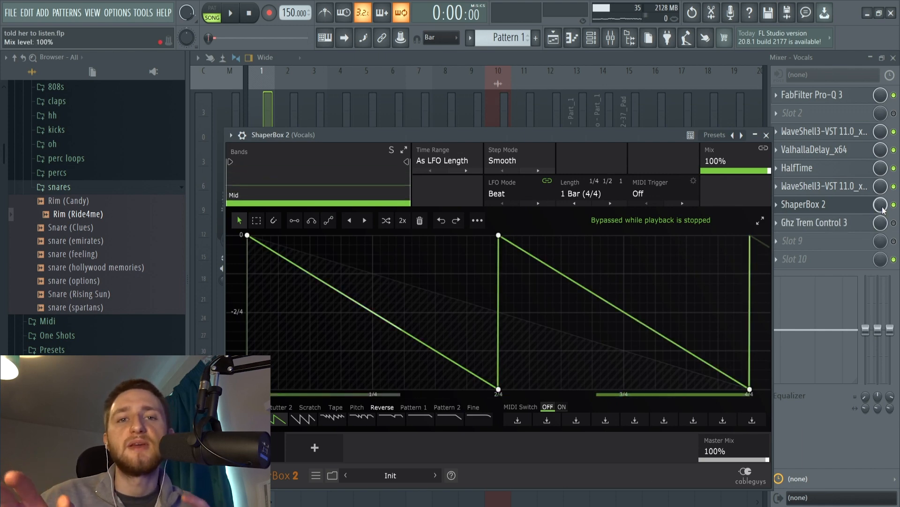
{"action": "left_click", "coordinate": [869, 213]}
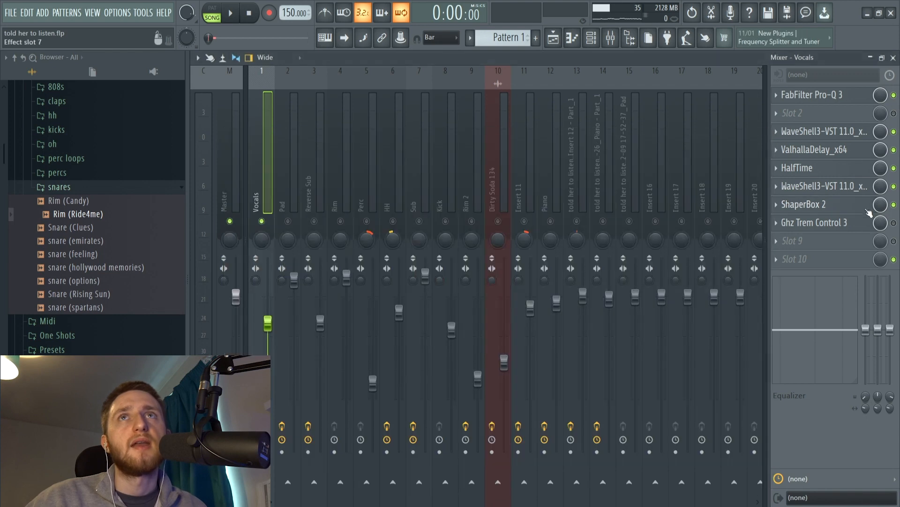
{"action": "left_click", "coordinate": [862, 223]}
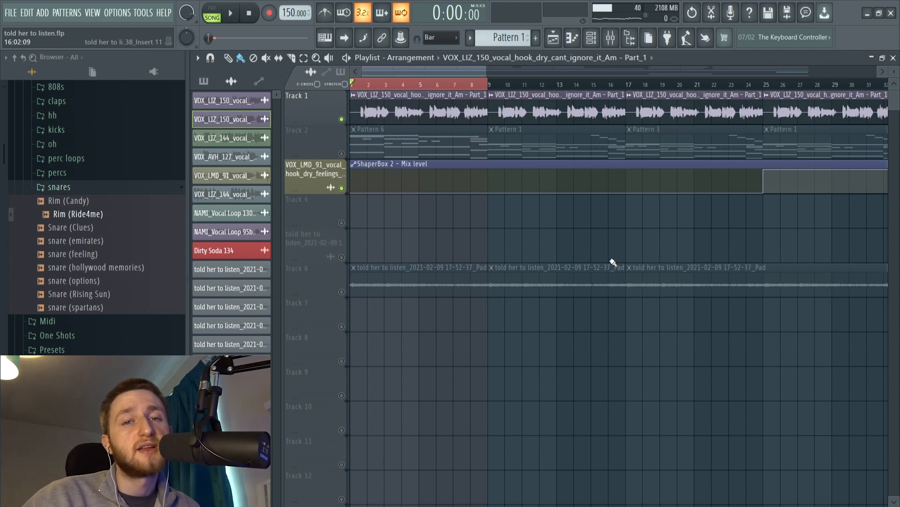
{"action": "key", "text": "space"}
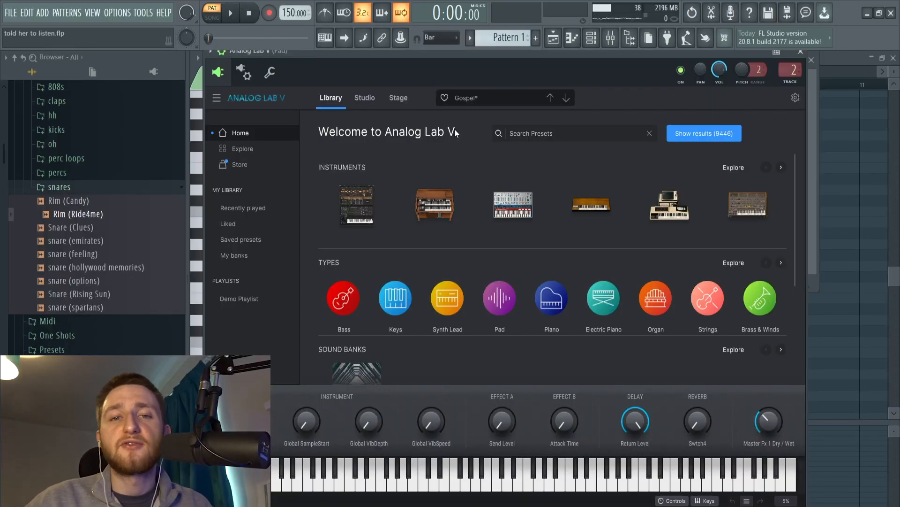
- Show the Analog Lab V pad chords in the piano roll and play them
{"action": "left_click", "coordinate": [572, 38]}
{"action": "key", "text": "space"}
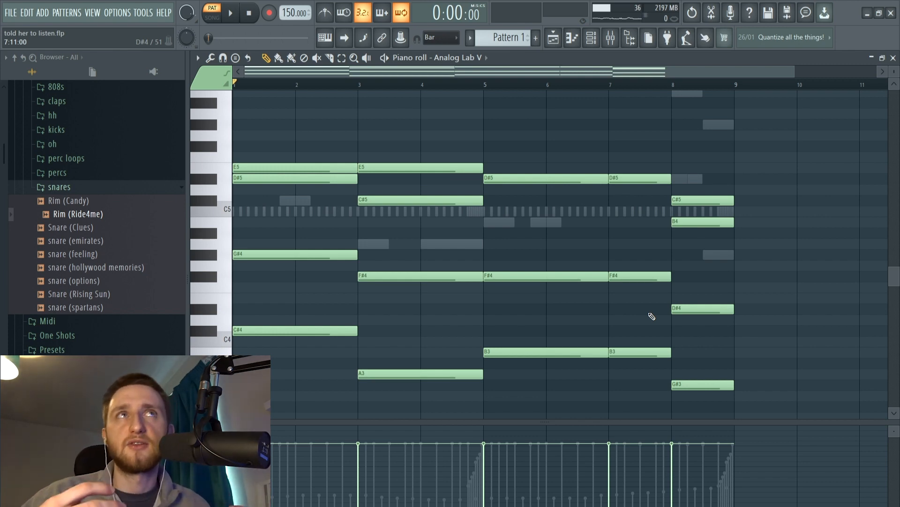
- Inspect the Ghz Lohi 3, SketchCassette II and FabFilter Pro-Q 3 effects on the Pad mixer track and play the processed pad
{"action": "key", "text": "F9"}
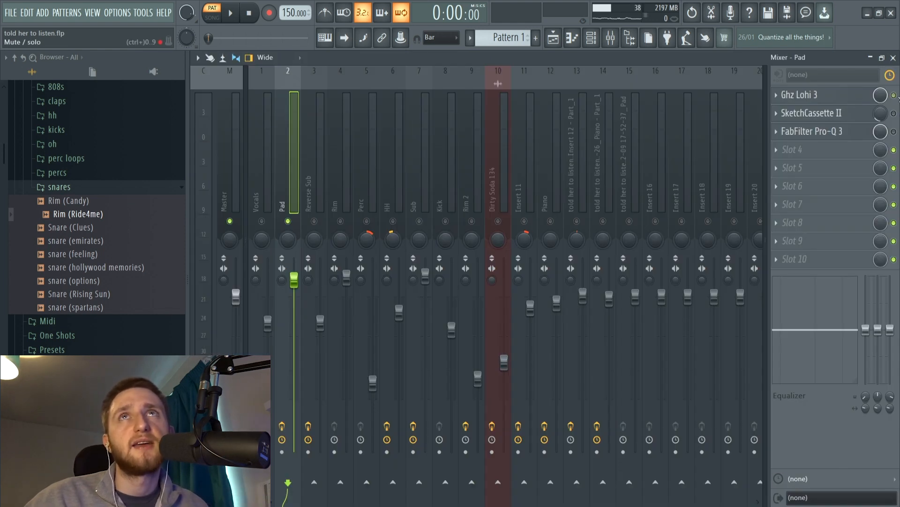
{"action": "left_click", "coordinate": [799, 95]}
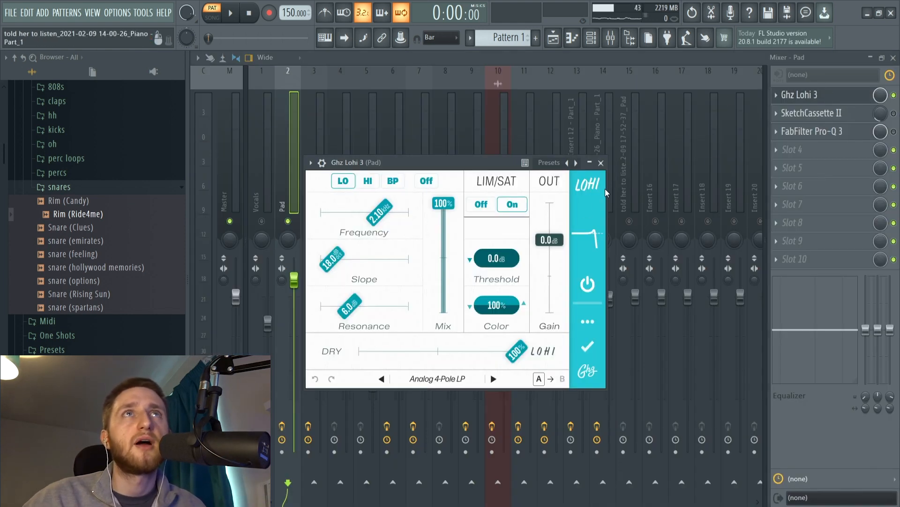
{"action": "left_click", "coordinate": [601, 162]}
{"action": "left_click", "coordinate": [821, 113]}
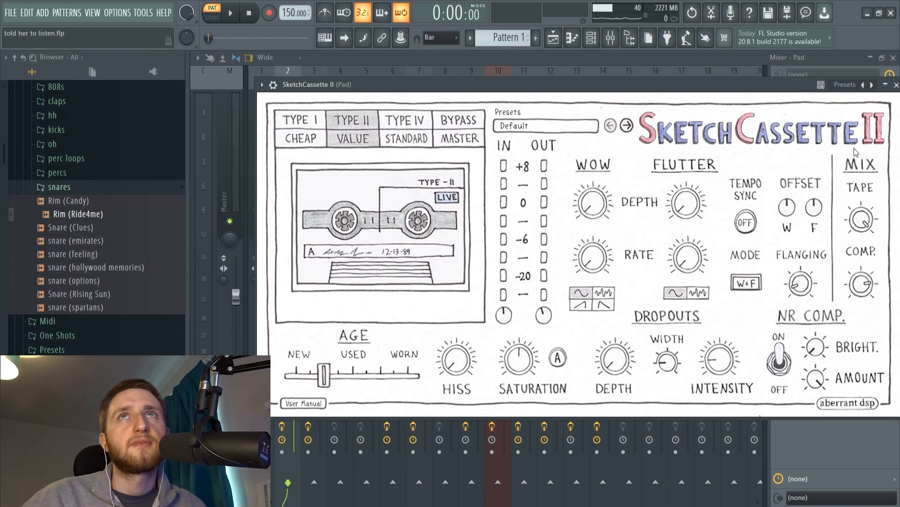
{"action": "left_click", "coordinate": [896, 85]}
{"action": "left_click", "coordinate": [822, 131]}
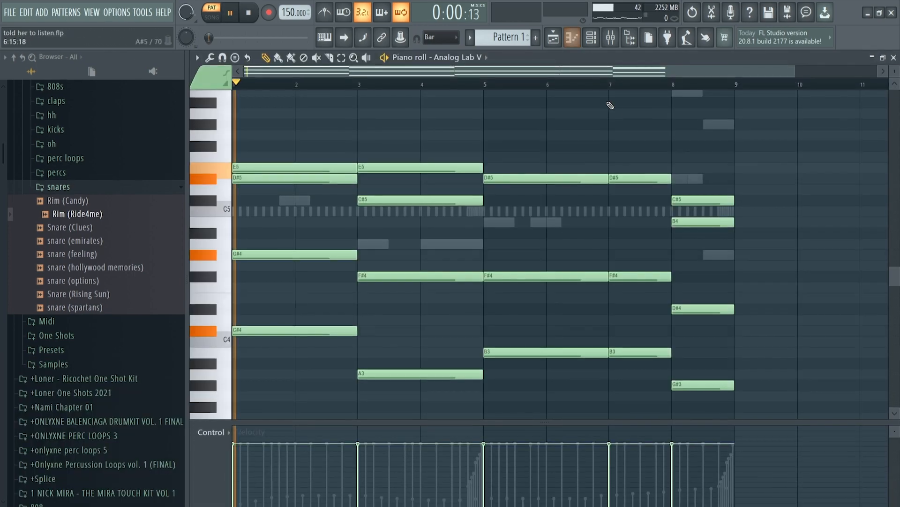
{"action": "key", "text": "space"}
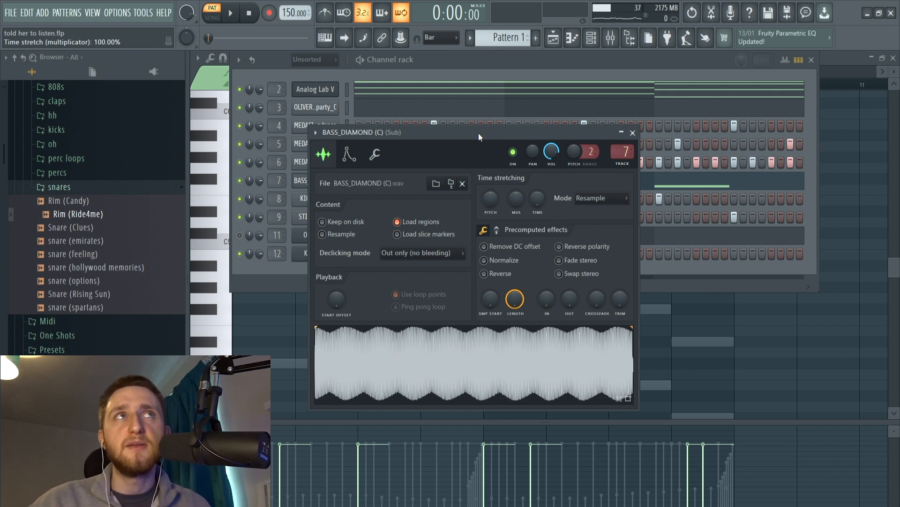
- Close the BASS_DIAMOND (C) sample settings, then show the sub bass notes in the piano roll and play them
{"action": "left_click", "coordinate": [632, 133]}
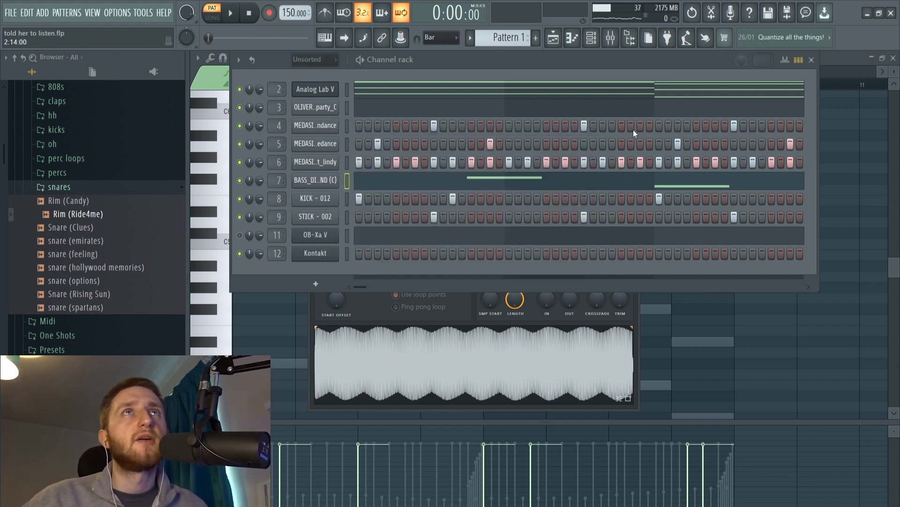
{"action": "right_click", "coordinate": [449, 382]}
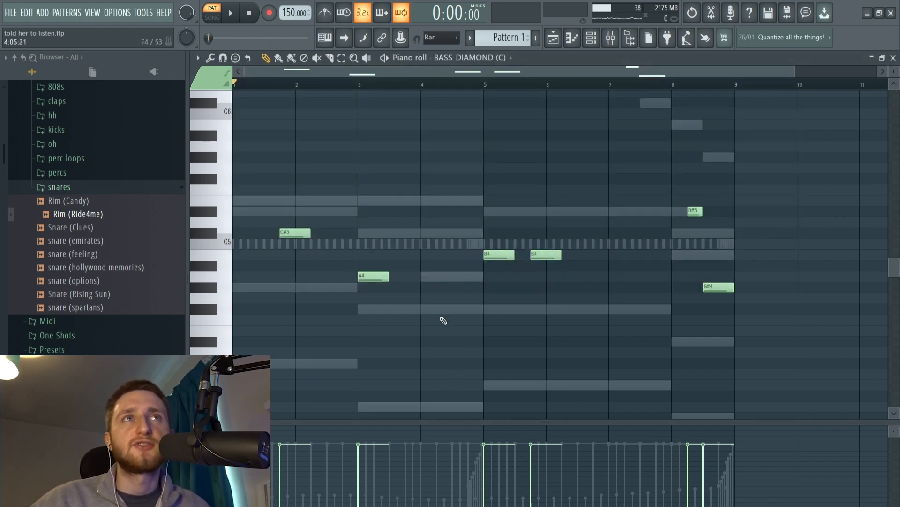
{"action": "key", "text": "space"}
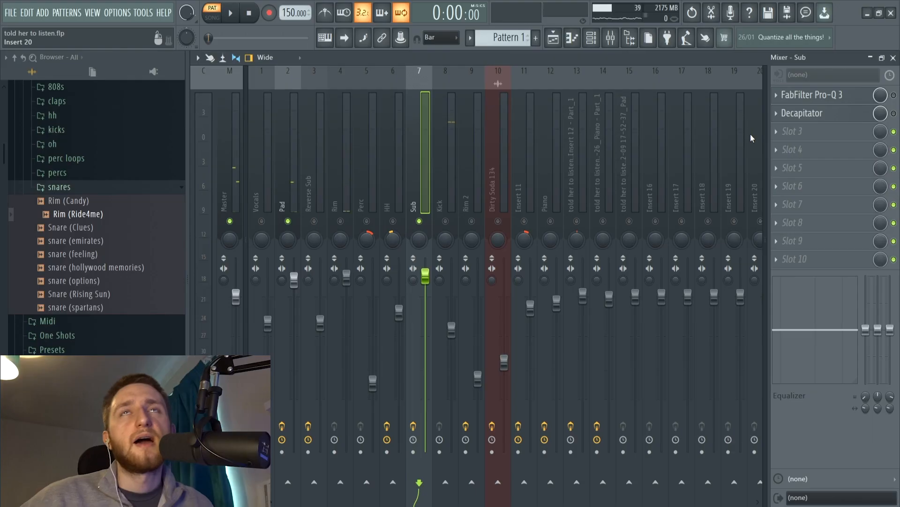
- Inspect the low-cut band in FabFilter Pro-Q 3 and the Decapitator settings on the Sub mixer track
{"action": "left_click", "coordinate": [849, 96]}
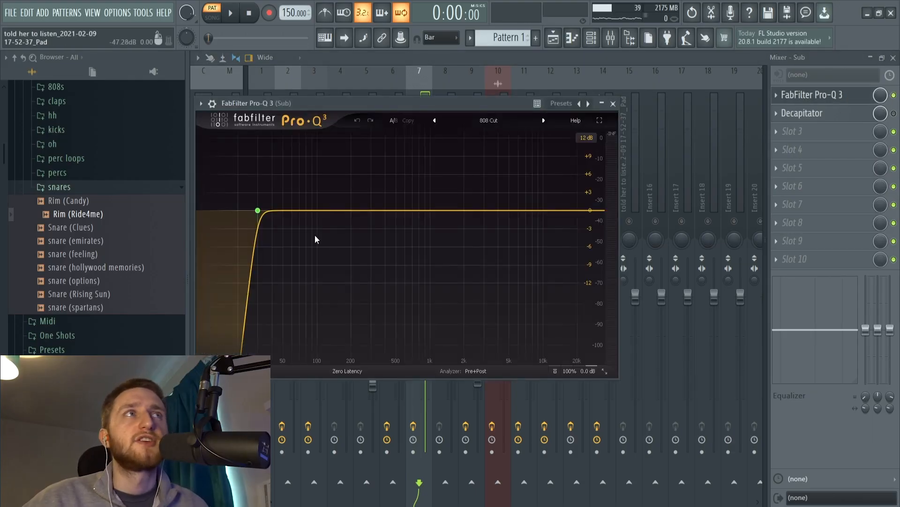
{"action": "left_click", "coordinate": [258, 210]}
{"action": "left_click", "coordinate": [614, 104]}
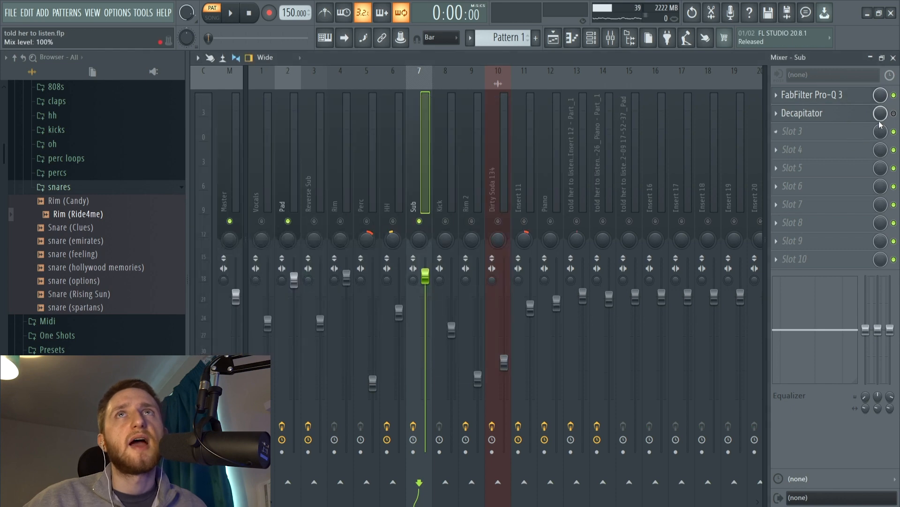
{"action": "left_click", "coordinate": [871, 114]}
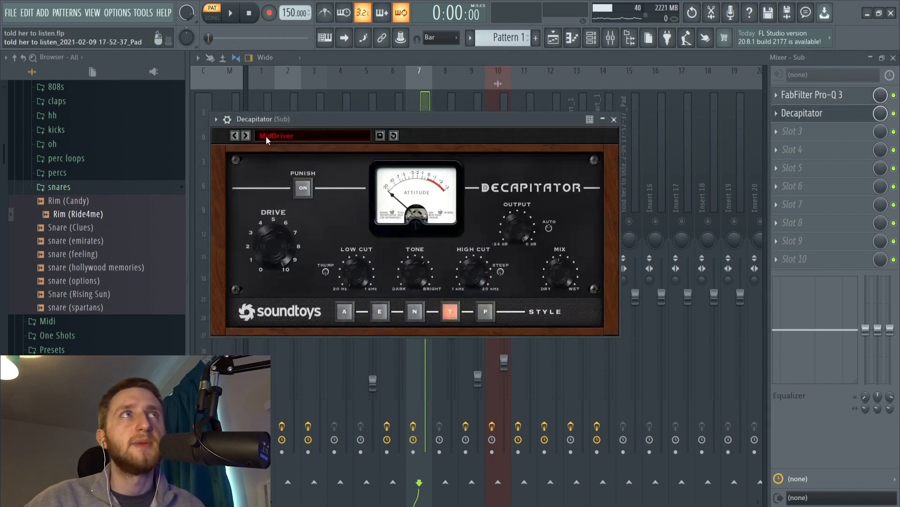
{"action": "left_click", "coordinate": [614, 120]}
- Show the OLIVER bass one-shot notes in the piano roll and play the pattern
{"action": "left_click", "coordinate": [573, 38]}
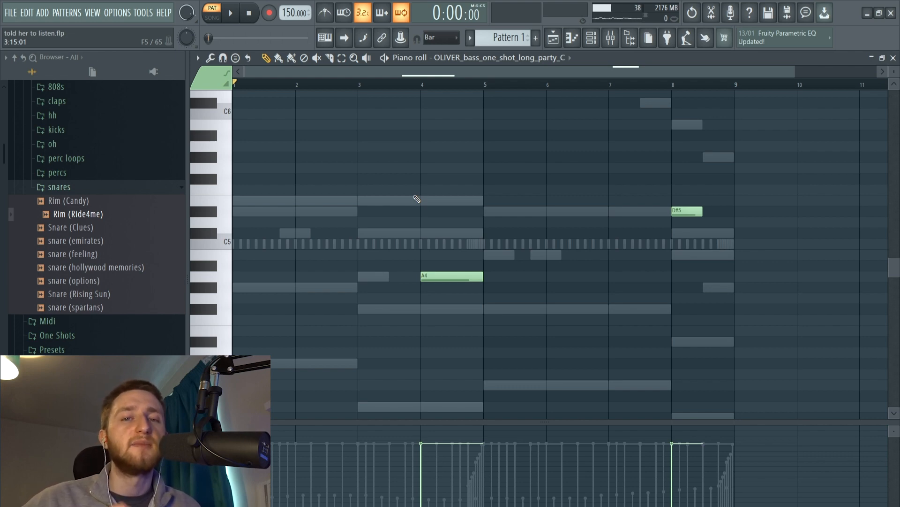
{"action": "key", "text": "space"}
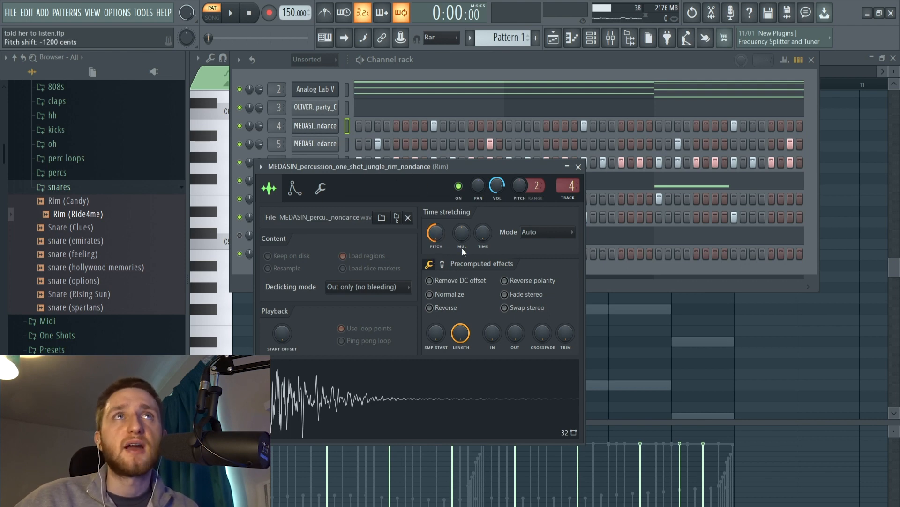
- Close the MEDASIN jungle rim's sample settings, then show its notes in the piano roll and play the pattern
{"action": "left_click", "coordinate": [578, 167]}
{"action": "key", "text": "F6"}
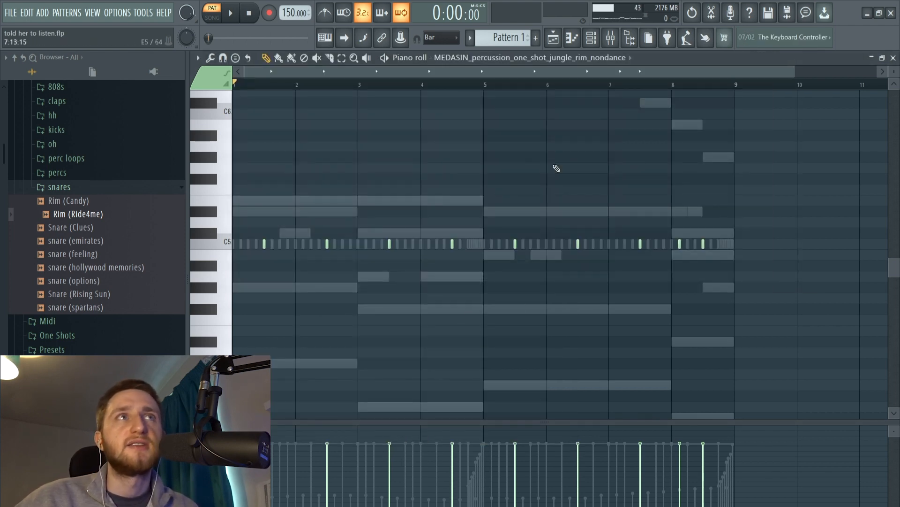
{"action": "key", "text": "space"}
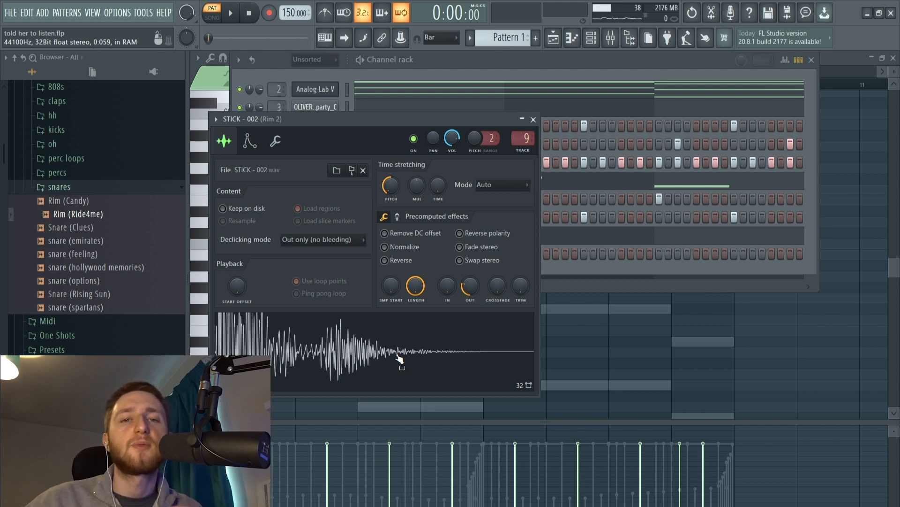
- Show the STICK - 002 rim notes in the piano roll and play the pattern with them
{"action": "right_click", "coordinate": [619, 341]}
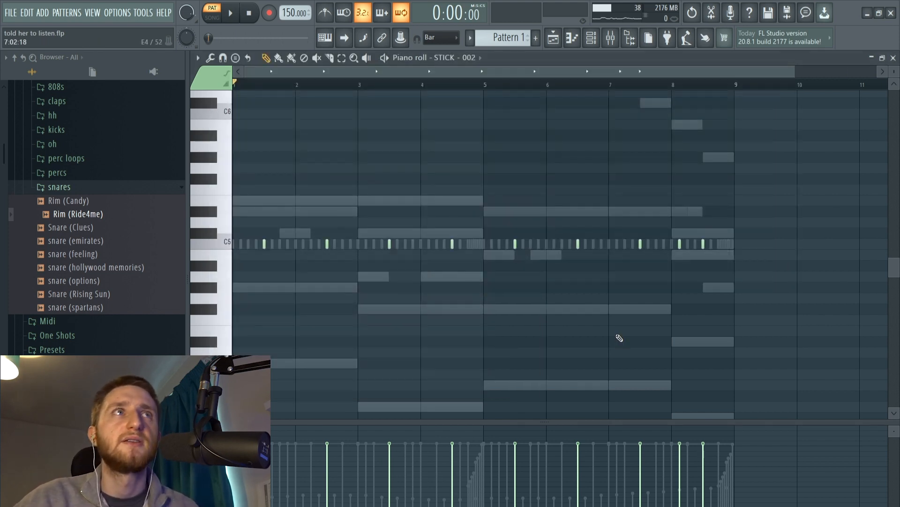
{"action": "key", "text": "space"}
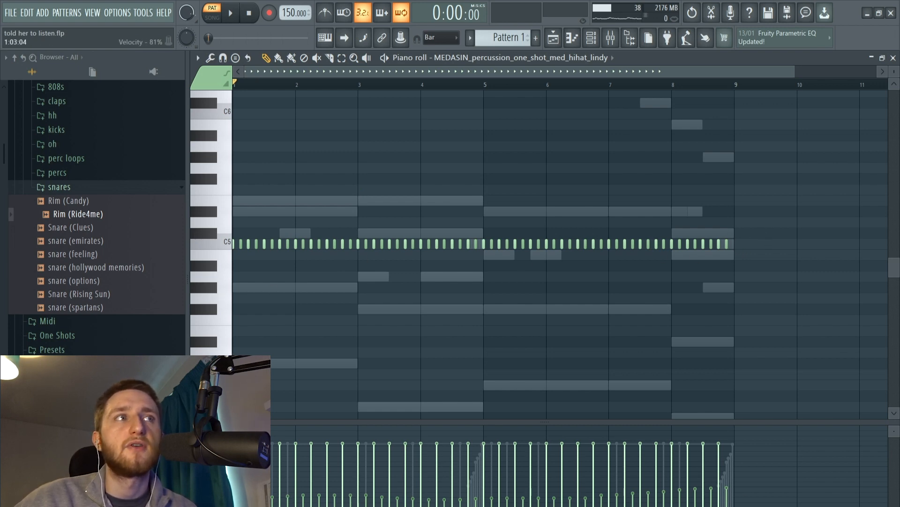
- Open the sample settings of the MEDASIN hi-hat channel in the channel rack
{"action": "left_click", "coordinate": [592, 39]}
{"action": "left_click", "coordinate": [324, 163]}
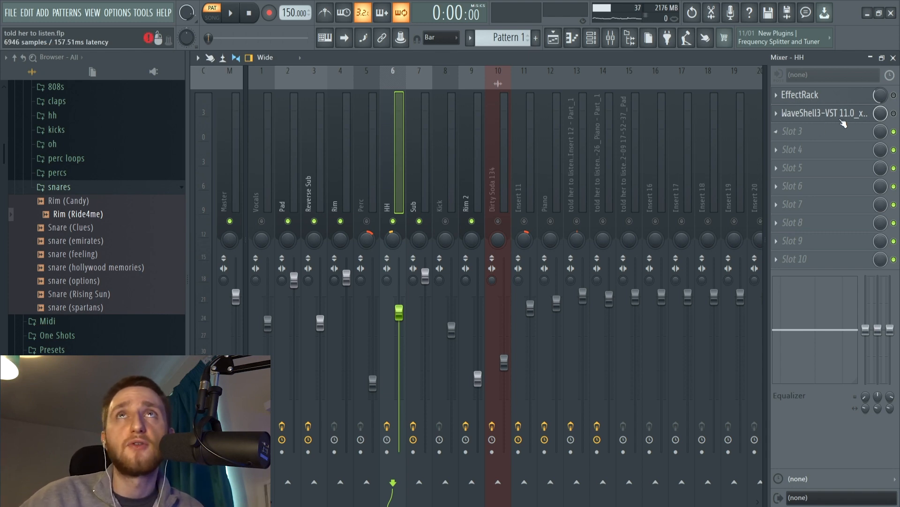
- Switch on and inspect the HH mixer track's EffectRack with PhaseMistress and its SoundShifter pitch effect
{"action": "left_click", "coordinate": [852, 98]}
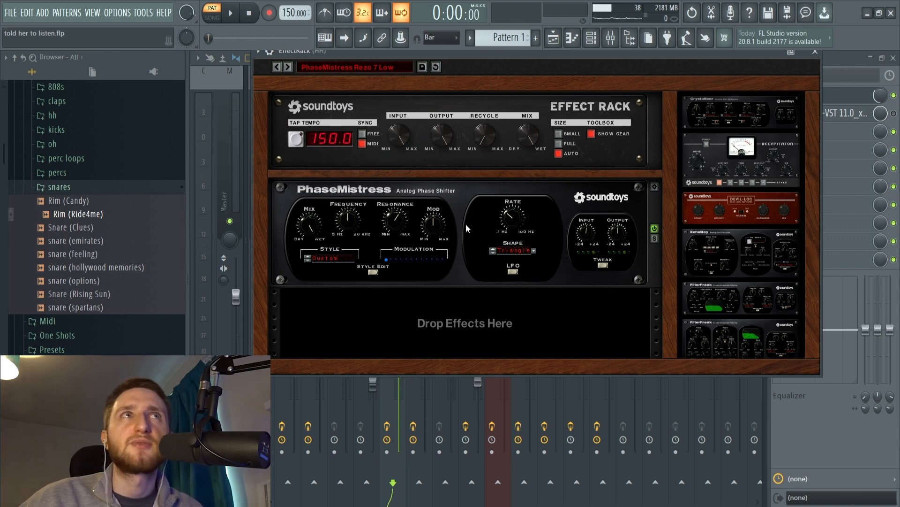
{"action": "left_click", "coordinate": [815, 52]}
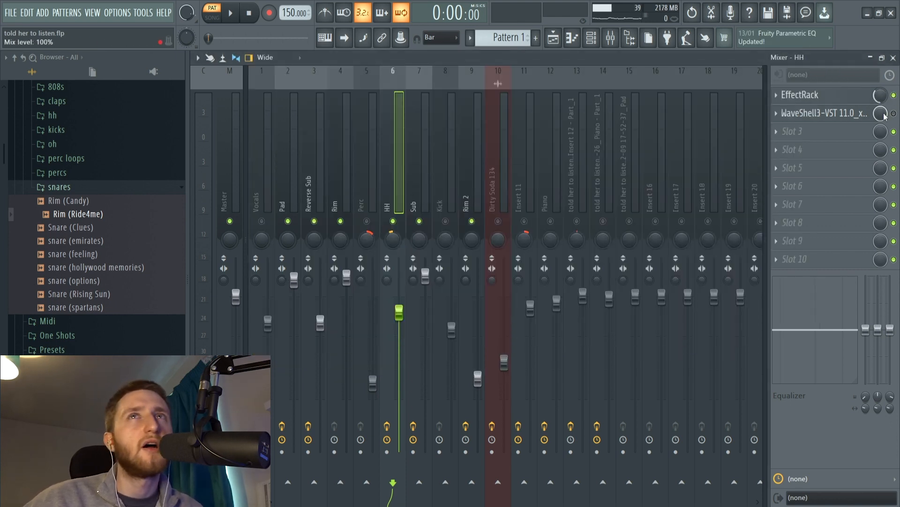
{"action": "left_click", "coordinate": [842, 118]}
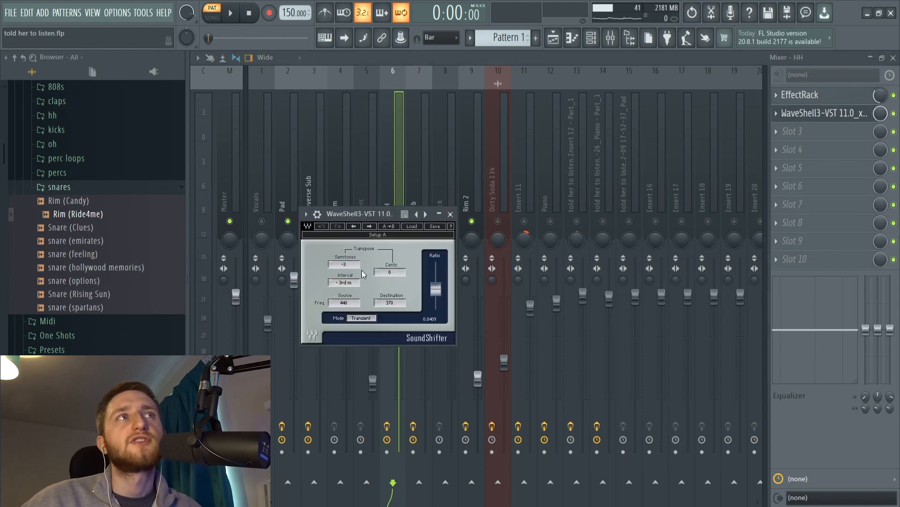
{"action": "left_click", "coordinate": [450, 214]}
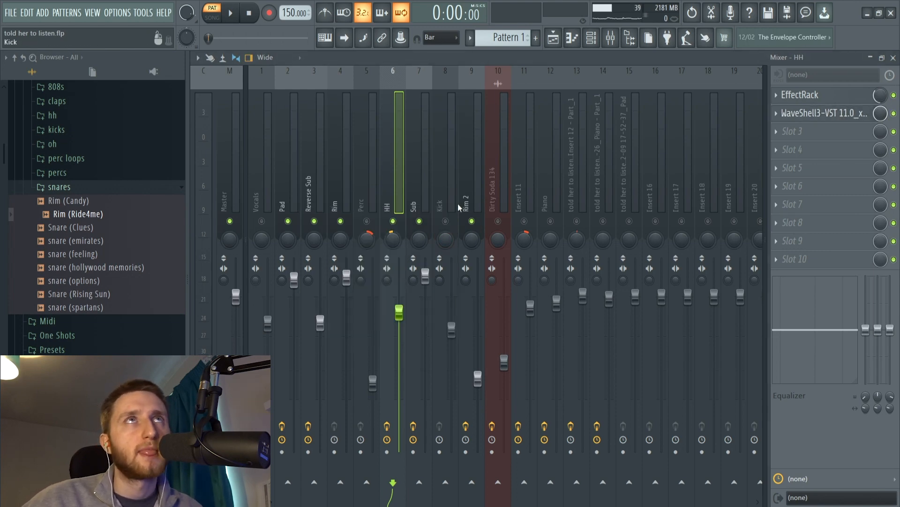
- Show the notes of the two MEDASIN hi-hats, lindy and bedance, in the piano roll and play the pattern with each
{"action": "left_click", "coordinate": [574, 42]}
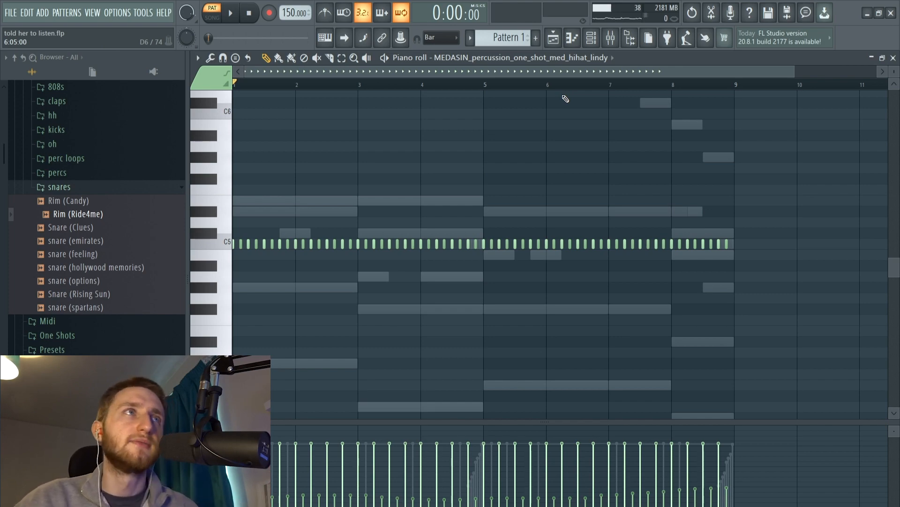
{"action": "key", "text": "space"}
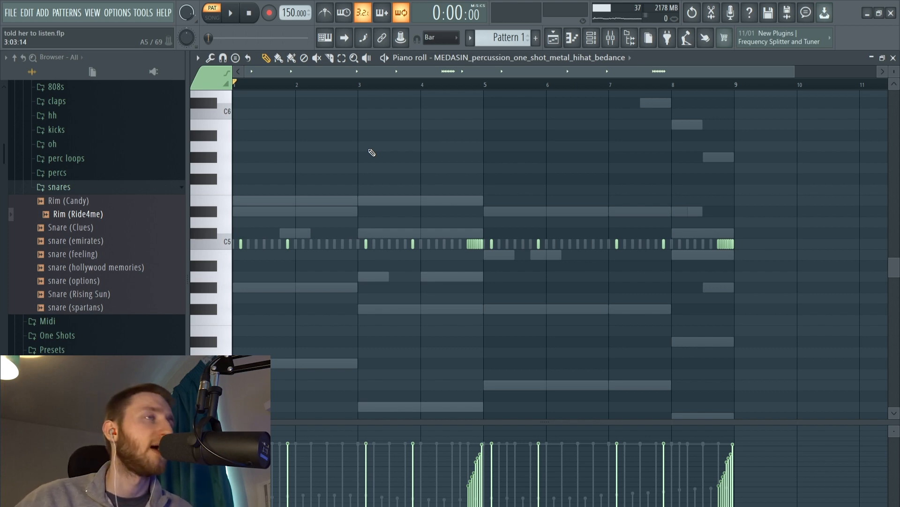
{"action": "key", "text": "space"}
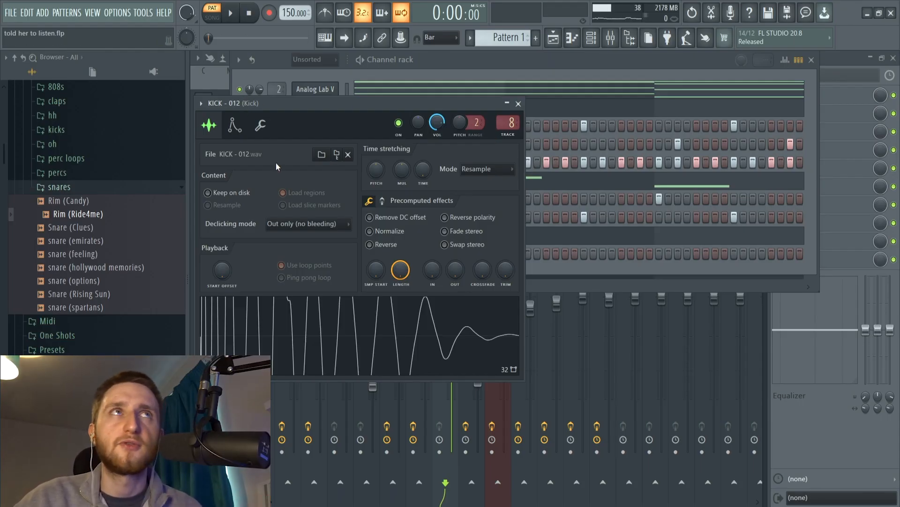
- Close the KICK - 012 sample settings, show the kick's notes in the piano roll and play the pattern
{"action": "left_click", "coordinate": [518, 103]}
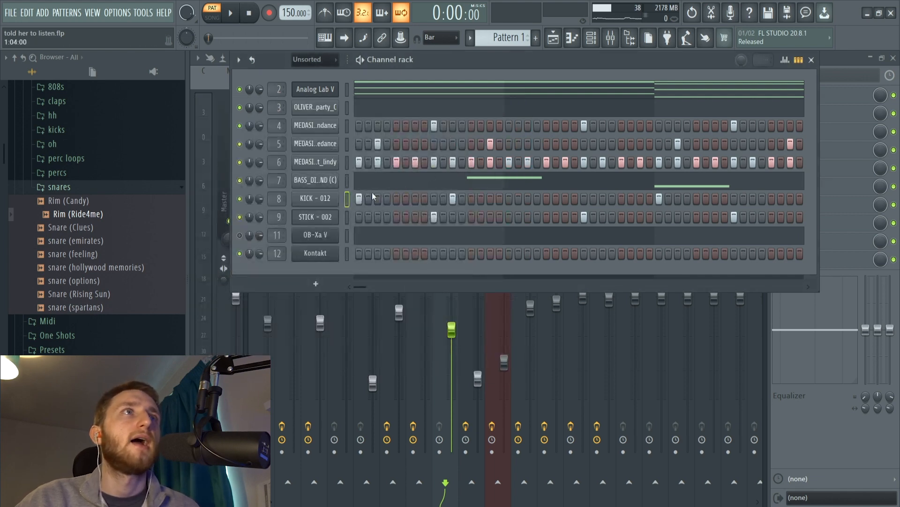
{"action": "right_click", "coordinate": [319, 198]}
{"action": "left_click", "coordinate": [361, 202]}
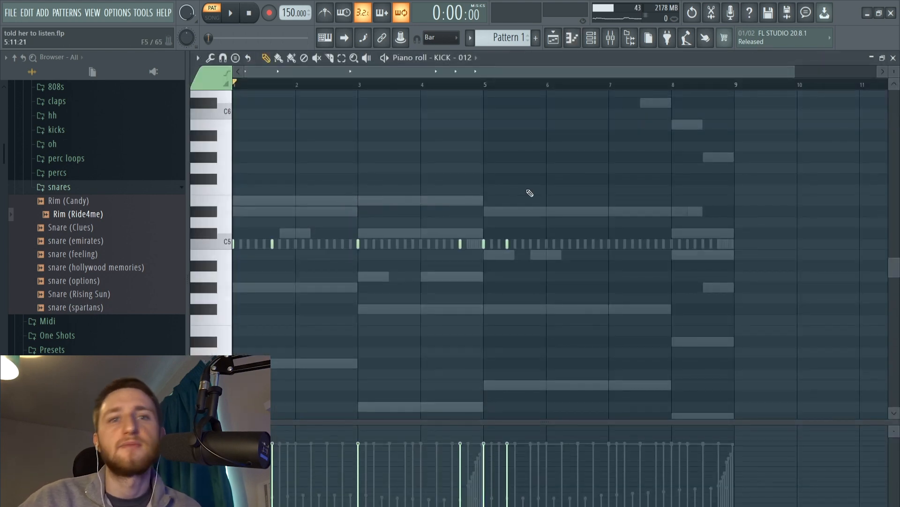
{"action": "key", "text": "space"}
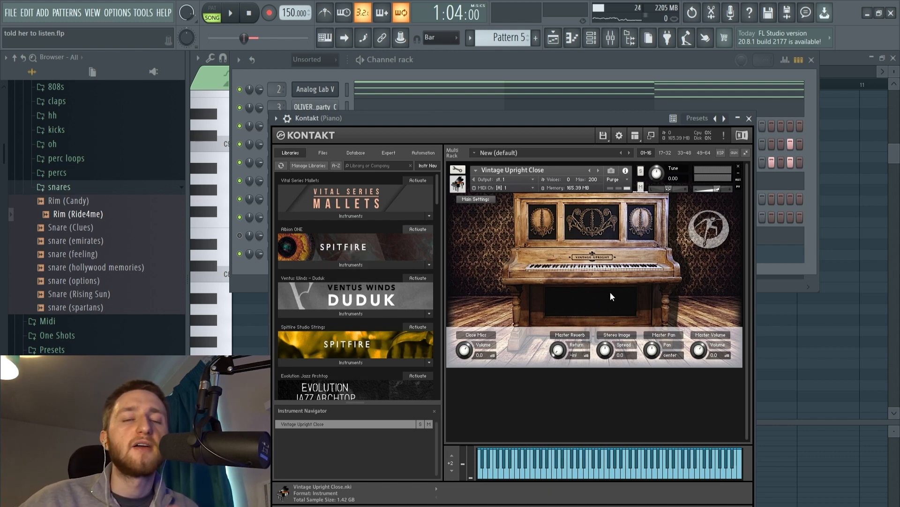
- Show the Kontakt piano's Pattern 5 notes in the piano roll and play them
{"action": "left_click", "coordinate": [776, 317]}
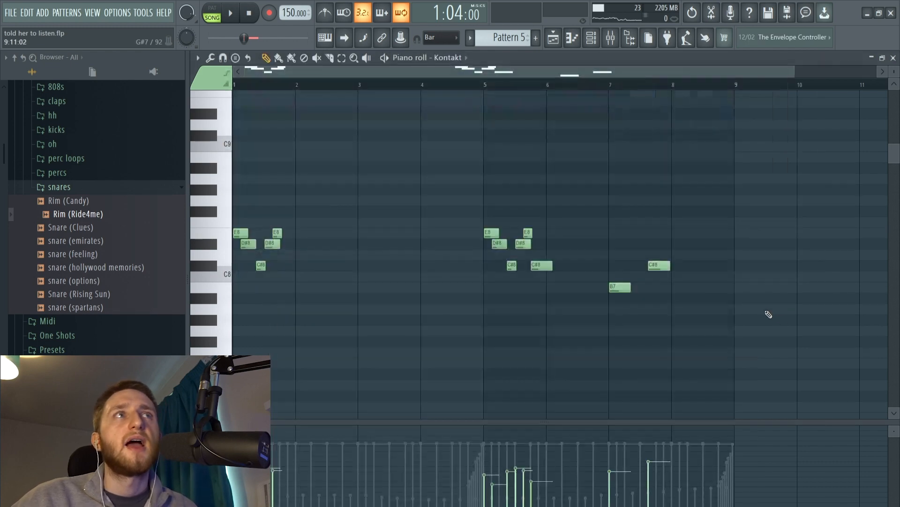
{"action": "key", "text": "space"}
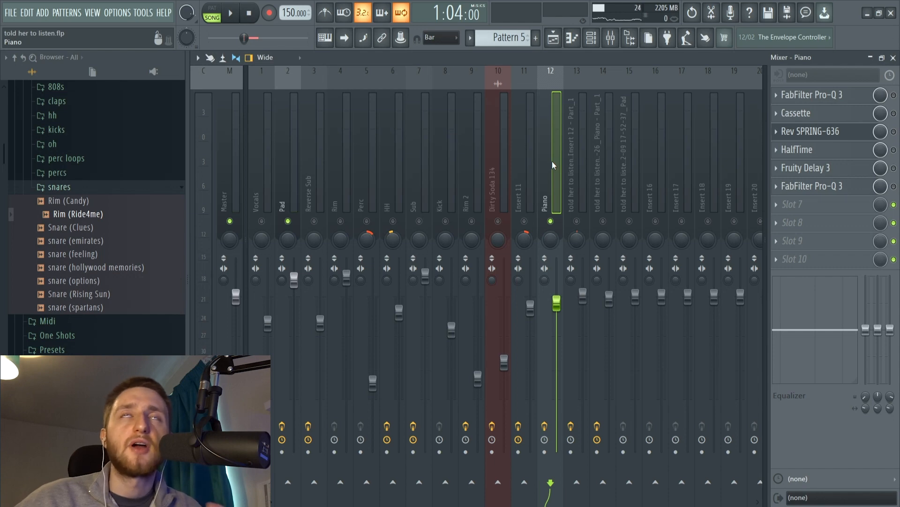
- Switch on and inspect the Piano mixer track's first FabFilter Pro-Q 3, Cassette and Rev SPRING-636 effects
{"action": "left_click", "coordinate": [843, 99]}
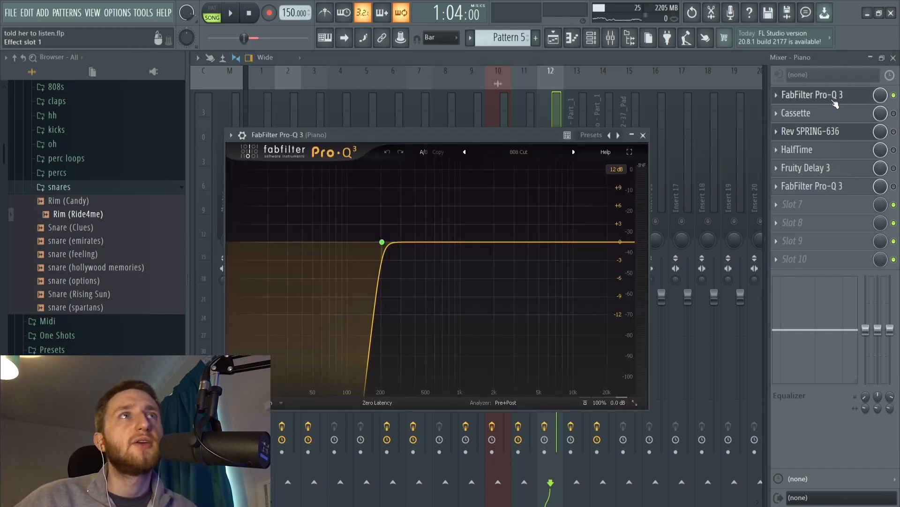
{"action": "left_click", "coordinate": [643, 135]}
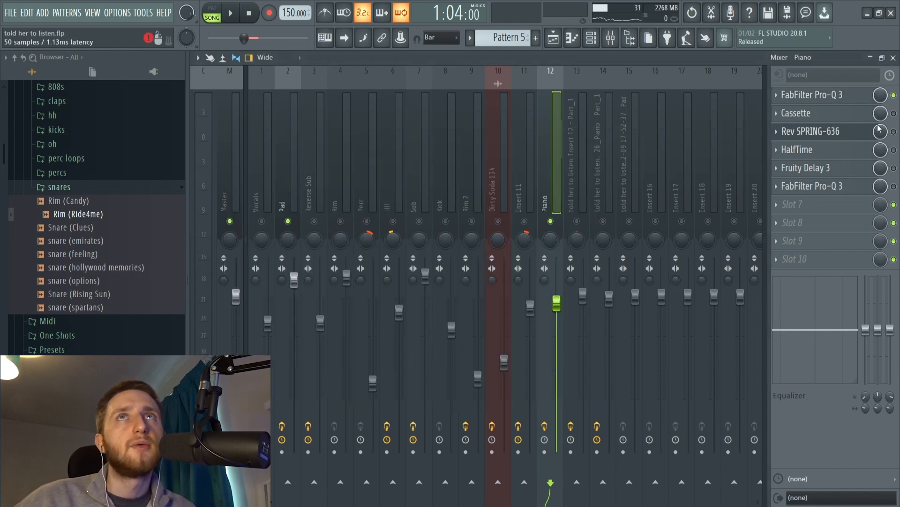
{"action": "left_click", "coordinate": [837, 117]}
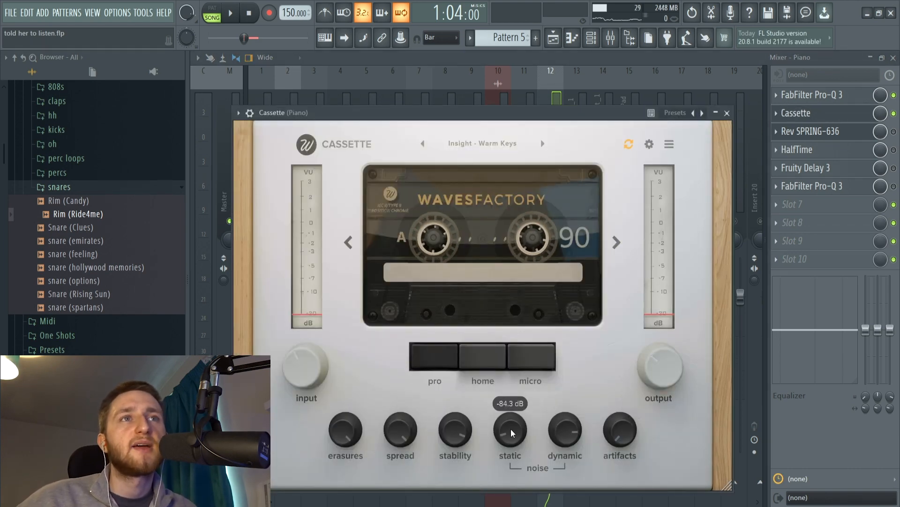
{"action": "left_click", "coordinate": [727, 113]}
{"action": "left_click", "coordinate": [847, 135]}
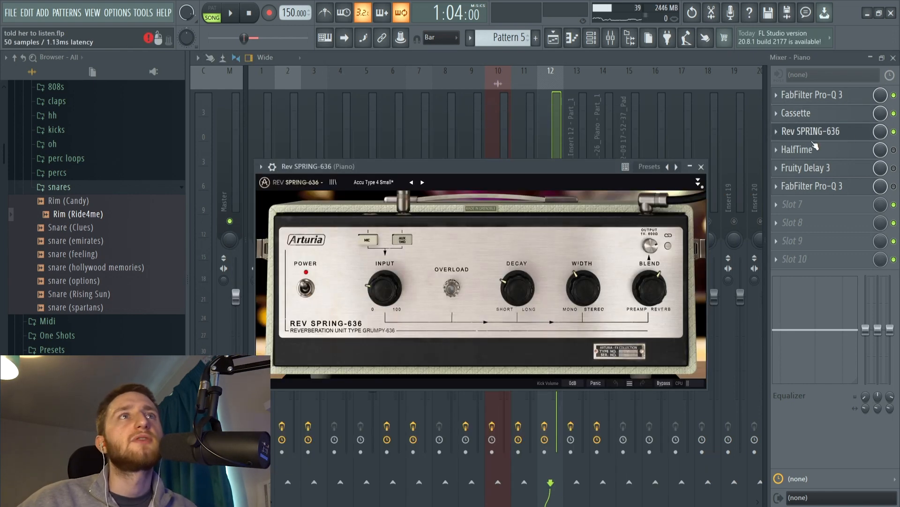
{"action": "left_click", "coordinate": [702, 167]}
- Switch on and inspect the Piano track's HalfTime, Fruity Delay 3 and second FabFilter Pro-Q 3 effects
{"action": "left_click", "coordinate": [867, 150]}
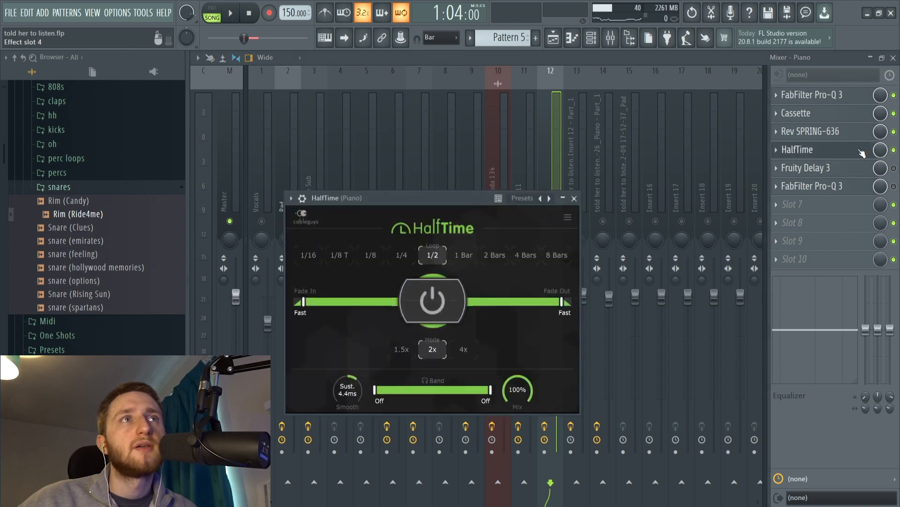
{"action": "left_click", "coordinate": [575, 199]}
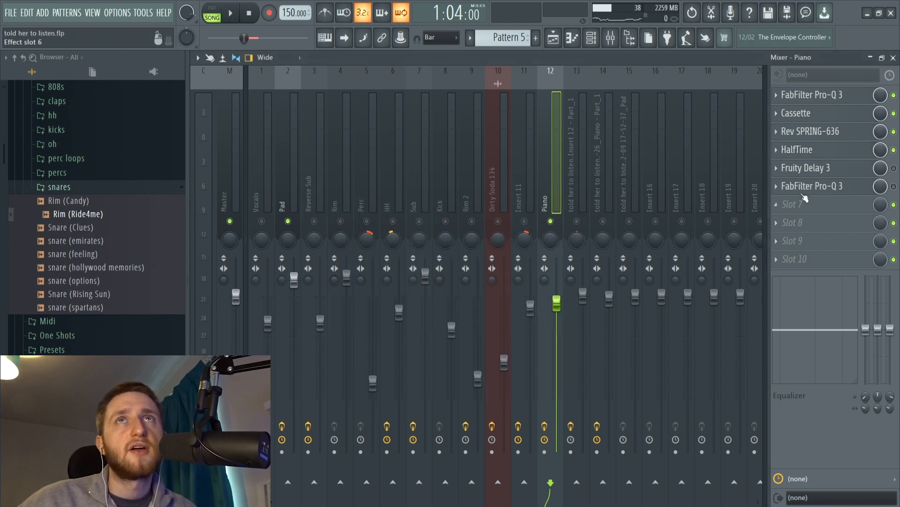
{"action": "left_click", "coordinate": [797, 167]}
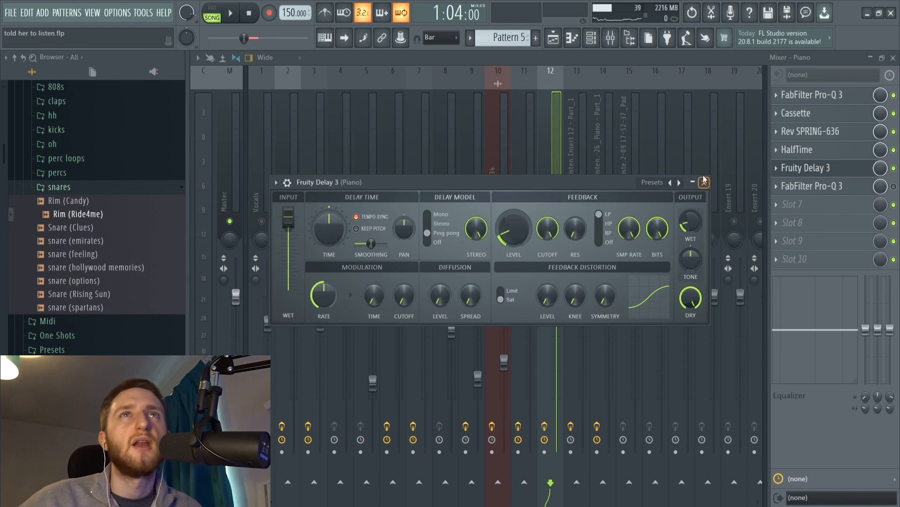
{"action": "left_click", "coordinate": [894, 187]}
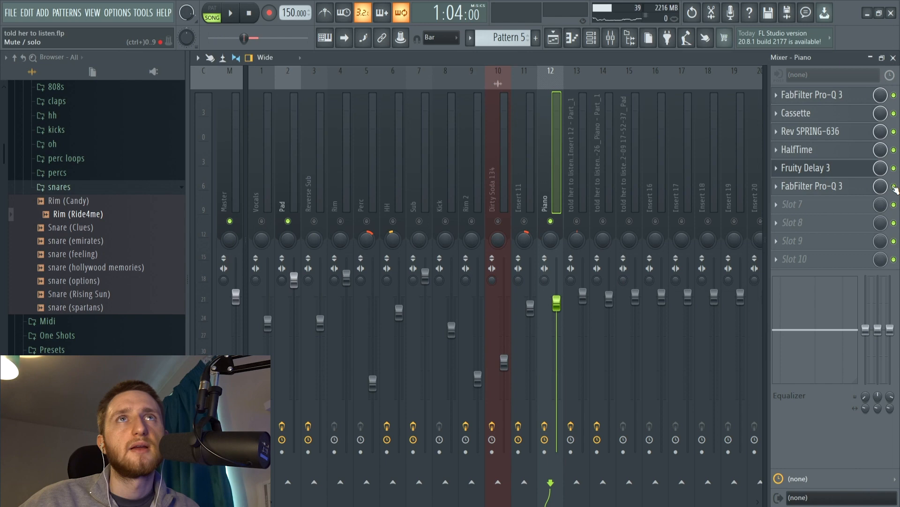
{"action": "left_click", "coordinate": [854, 189]}
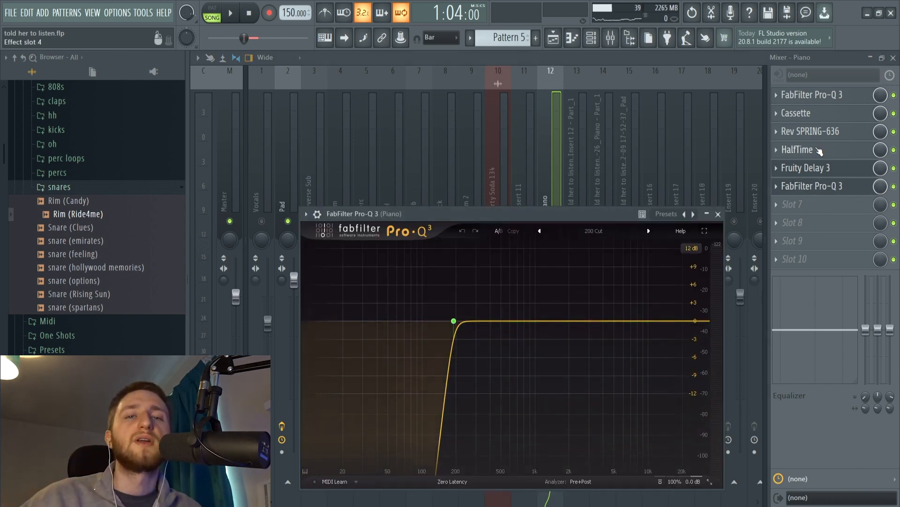
{"action": "left_click", "coordinate": [718, 214]}
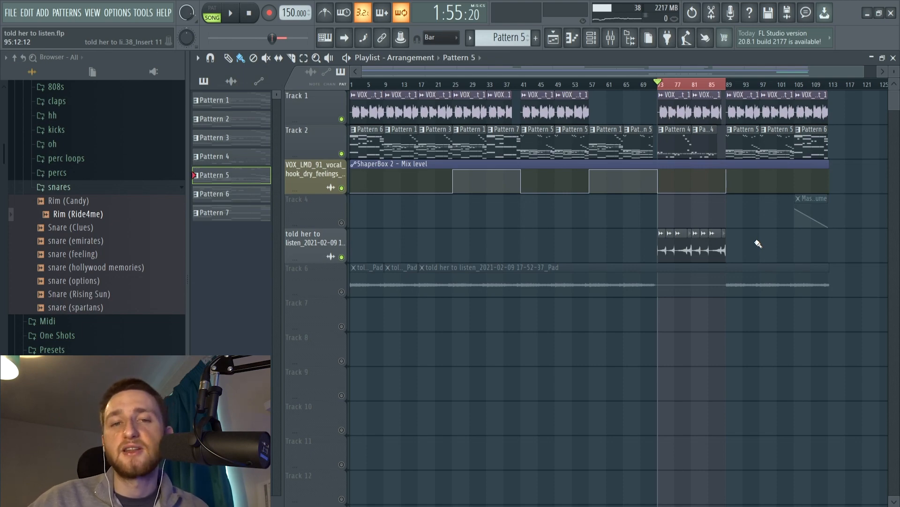
- Play the playlist arrangement from bar 73 and then from the selected section around bars 21 to 40
{"action": "key", "text": "space"}
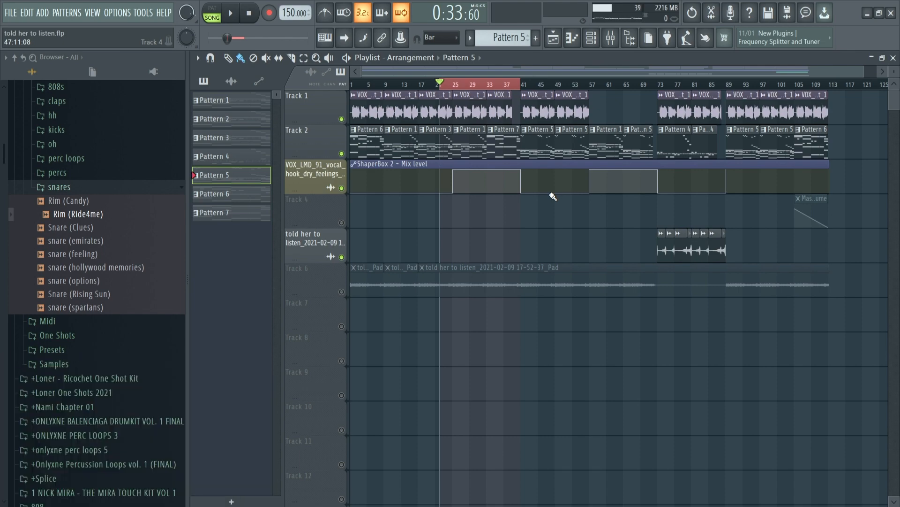
{"action": "key", "text": "space"}
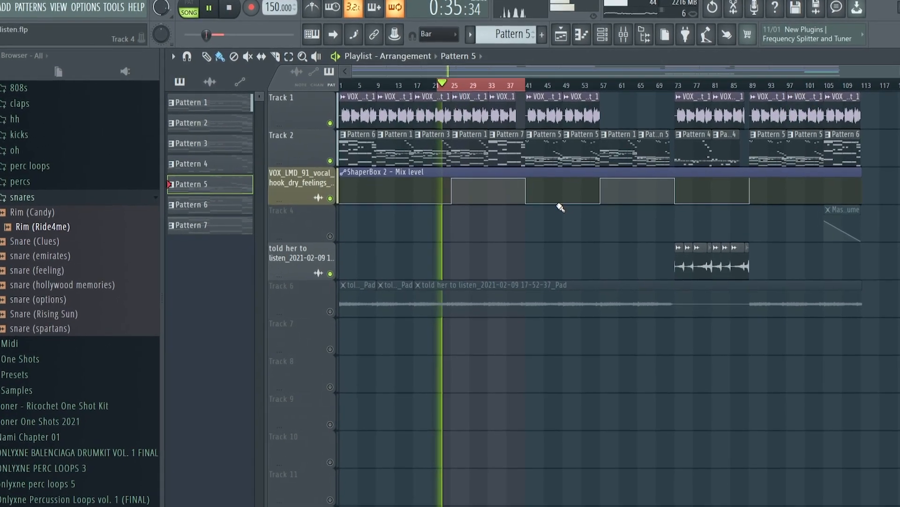